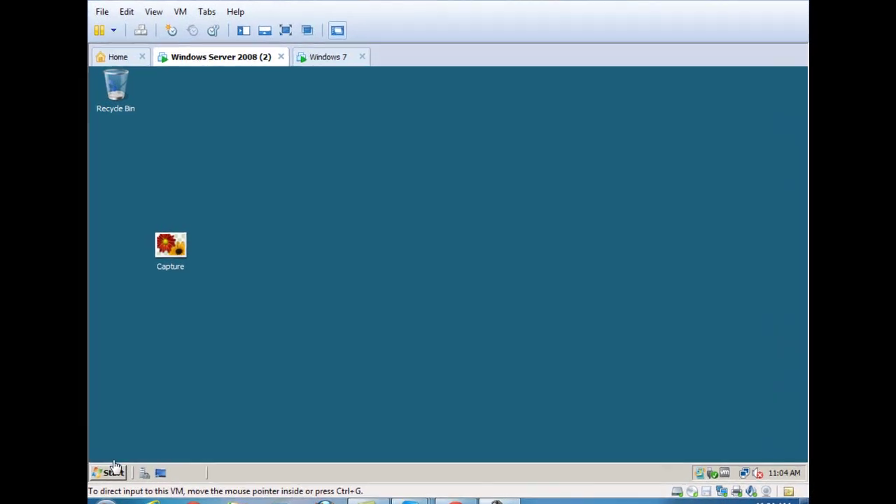
Open User Accounts in Control Panel and pick the Administrator account under Manage another account
key("super")
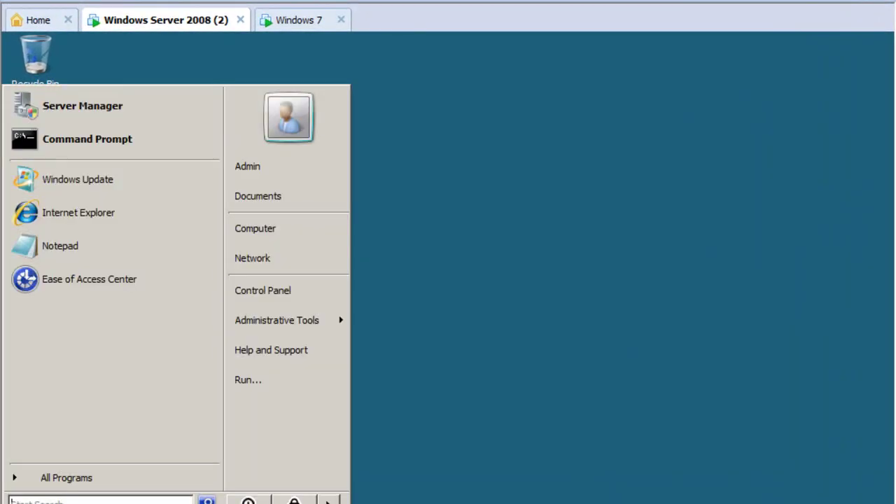
left_click(244, 304)
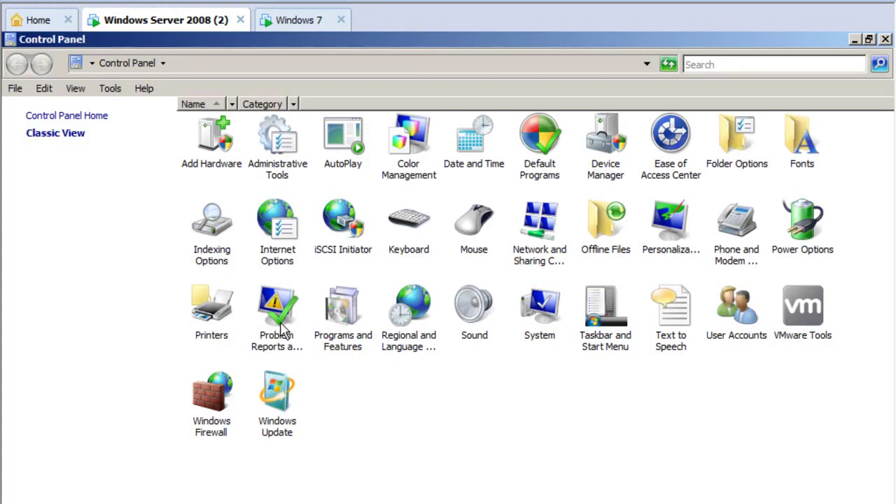
double_click(734, 315)
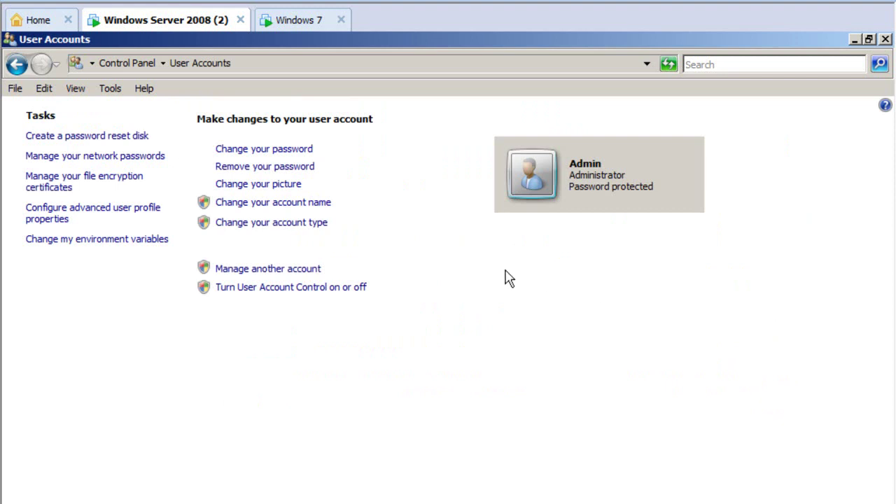
left_click(254, 270)
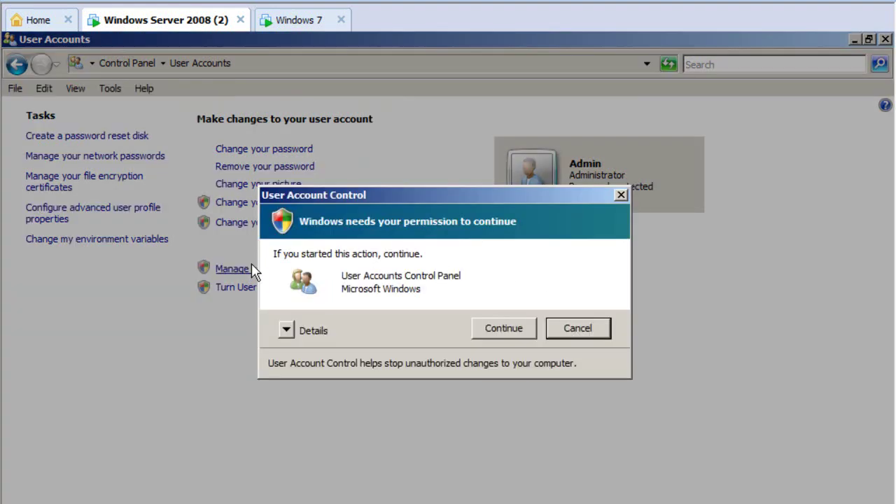
left_click(493, 331)
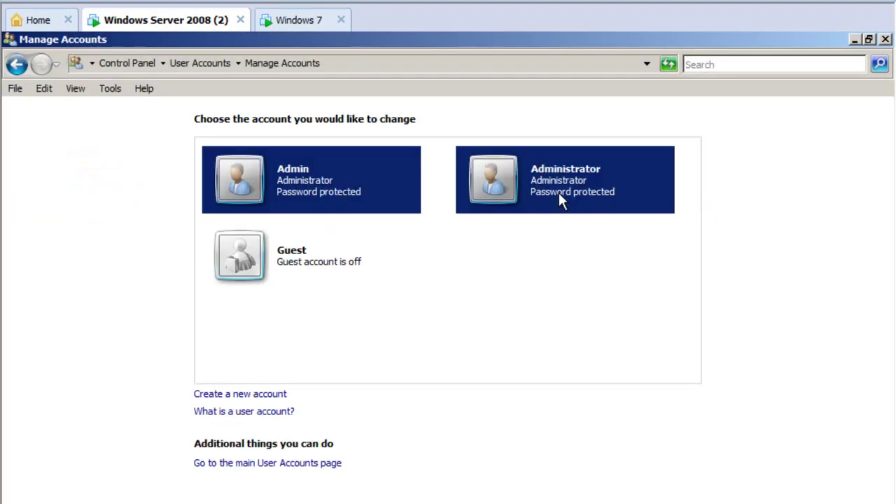
left_click(557, 190)
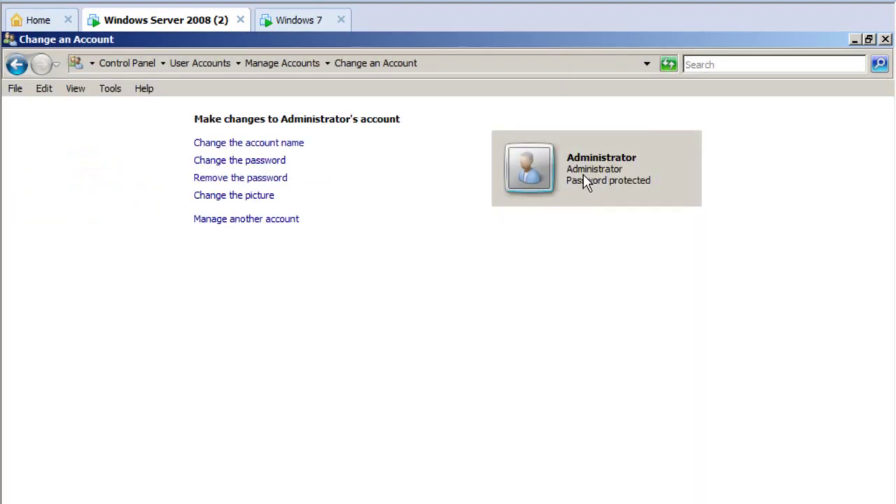
Choose 'Change the password' for the Administrator account
left_click(249, 161)
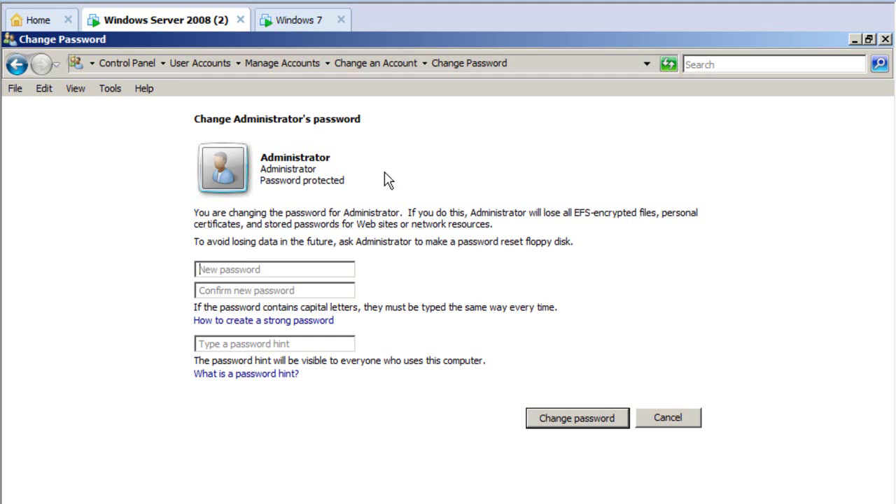
left_click(884, 40)
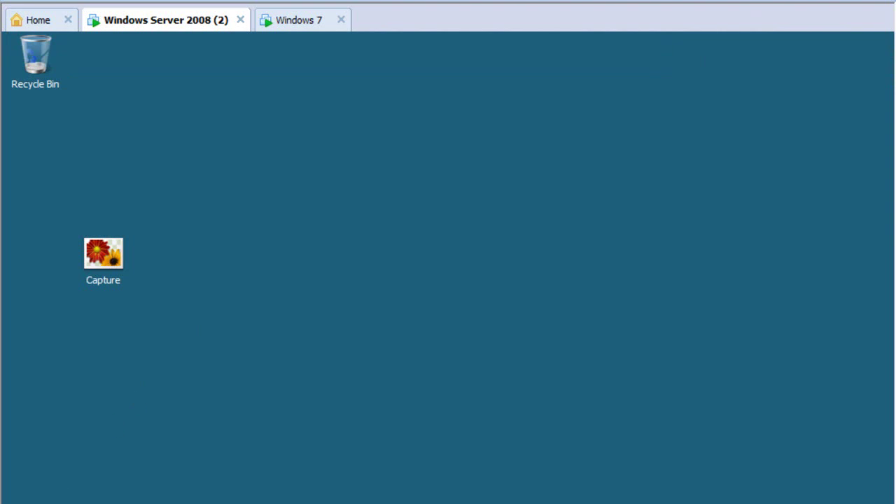
key("super")
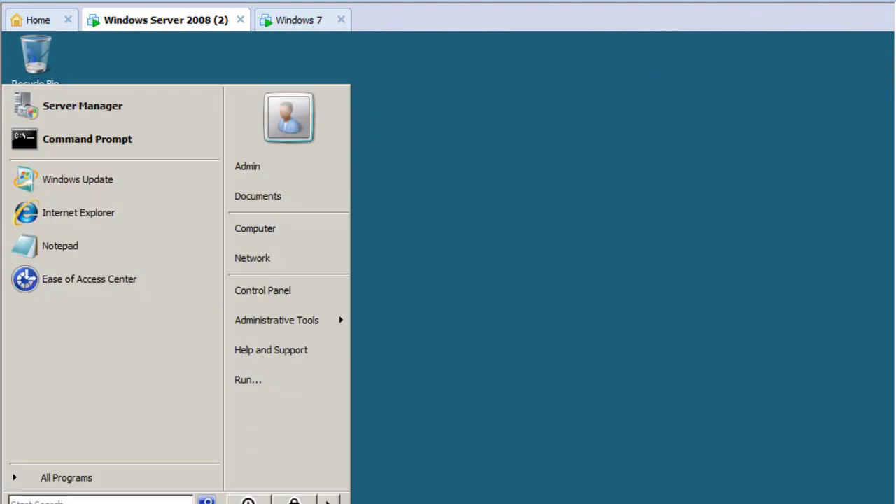
left_click(286, 299)
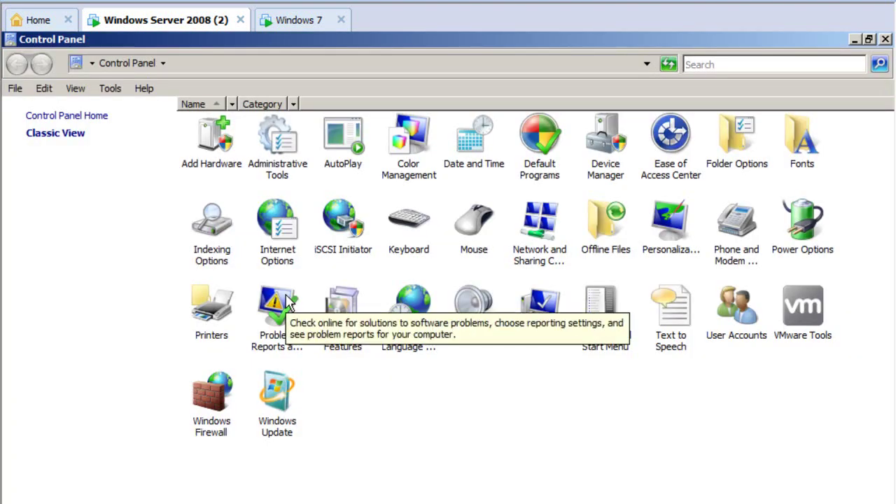
double_click(743, 316)
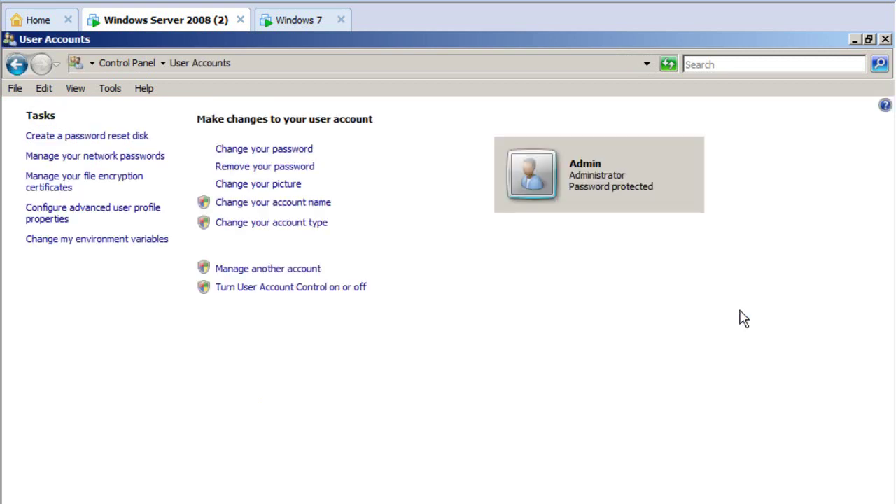
left_click(258, 273)
left_click(510, 331)
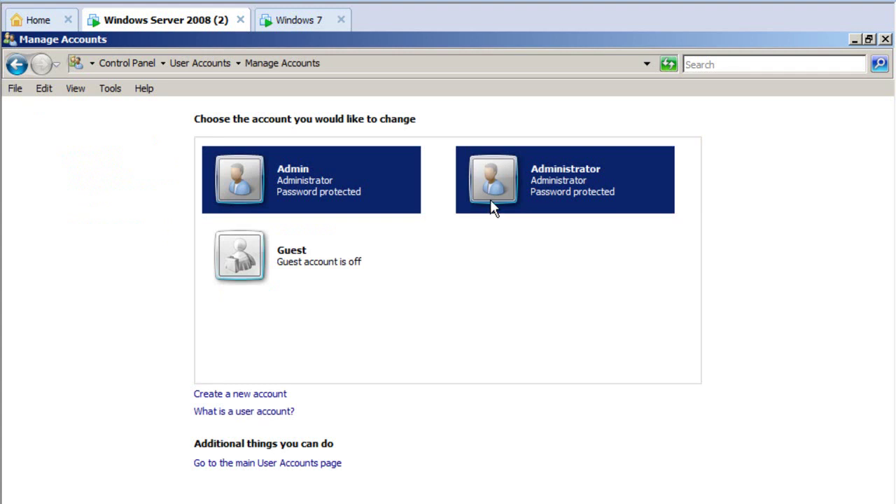
left_click(492, 206)
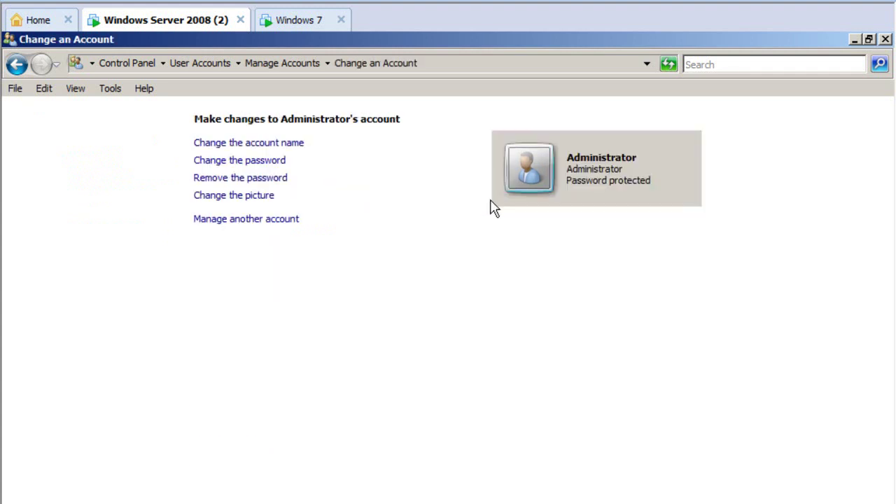
left_click(268, 164)
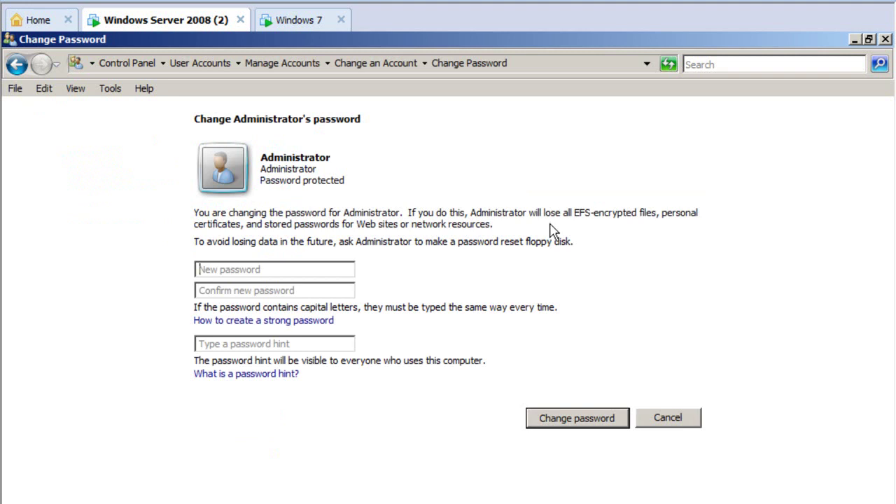
Close the password window and launch the domain controller setup from Start search, approving UAC
left_click(886, 40)
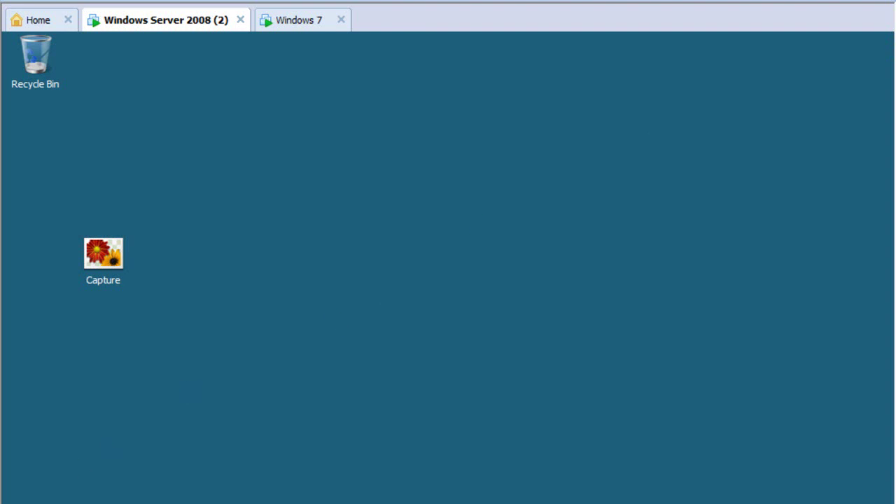
key("super")
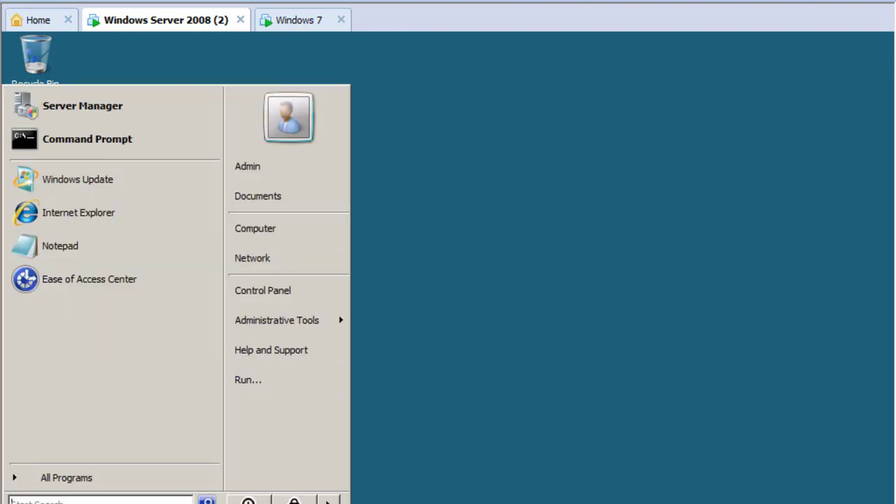
type("dsmgmt.")
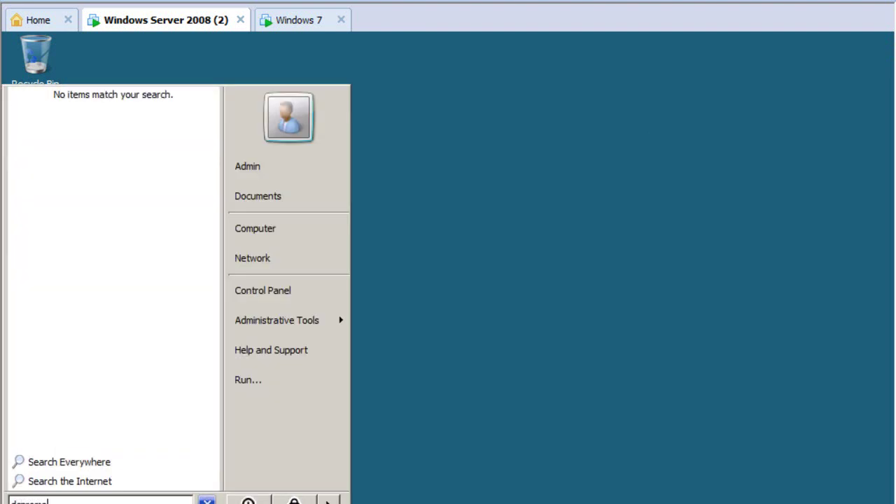
key("Return")
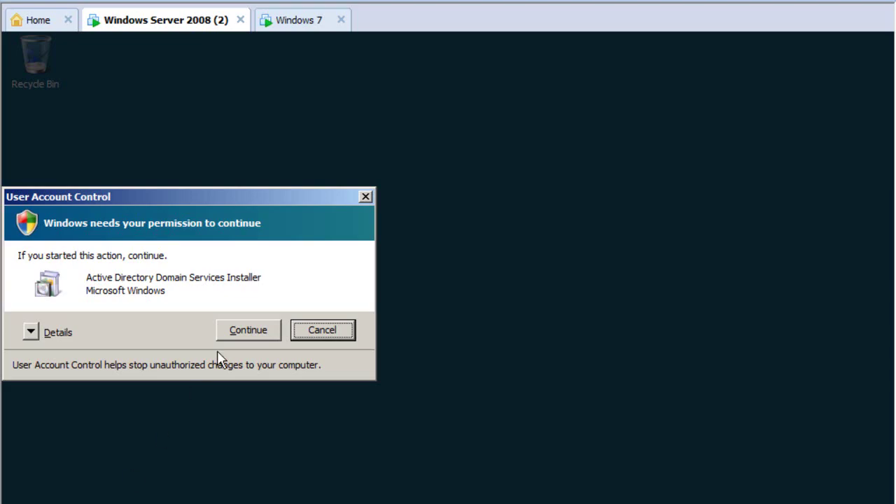
left_click(235, 334)
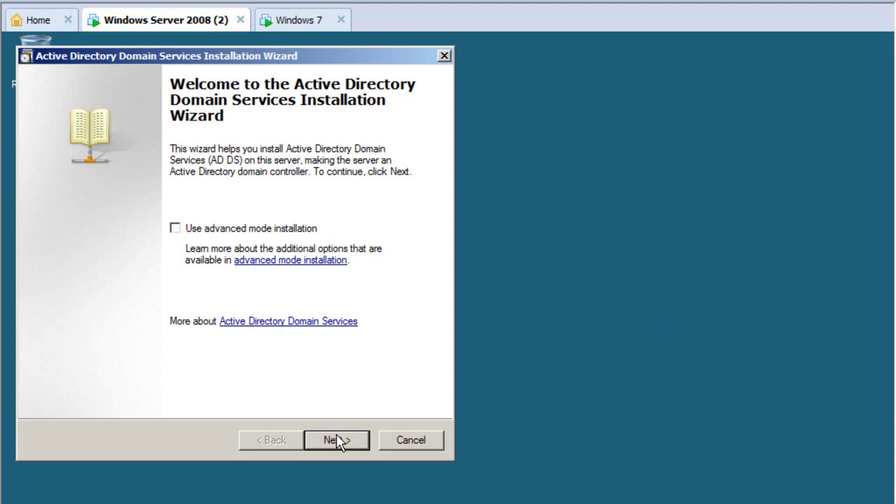
Pass the welcome and compatibility pages, select 'Create a new domain in a new forest', then step back
left_click(336, 439)
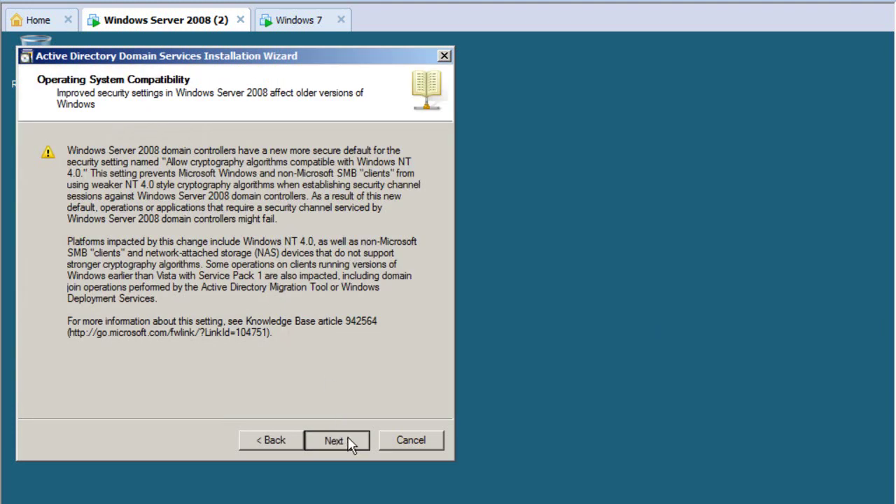
left_click(348, 442)
left_click(62, 266)
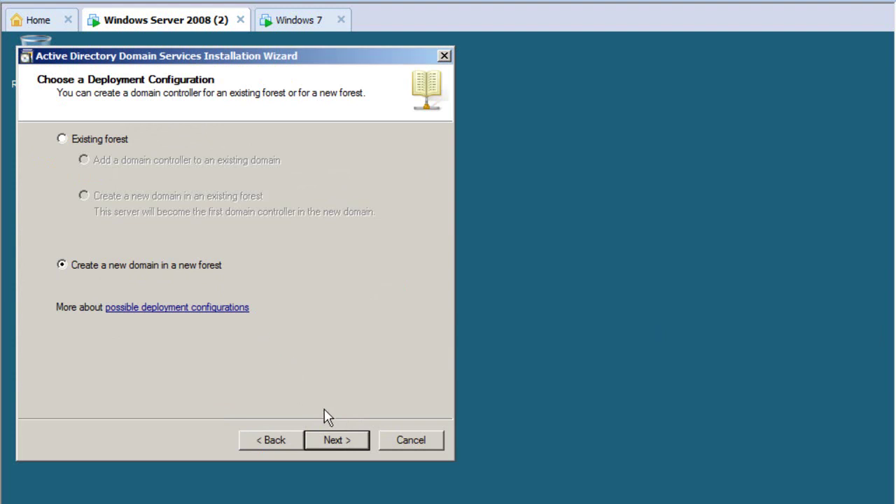
left_click(336, 439)
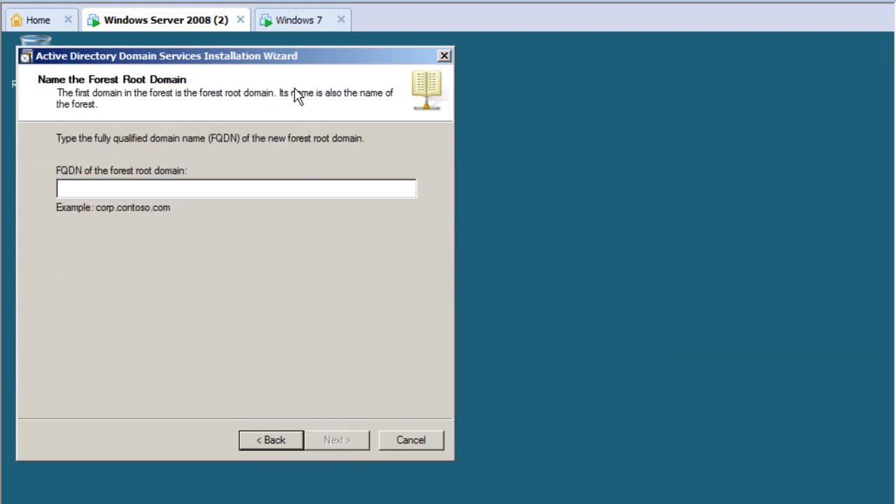
left_click_drag(297, 62, 467, 85)
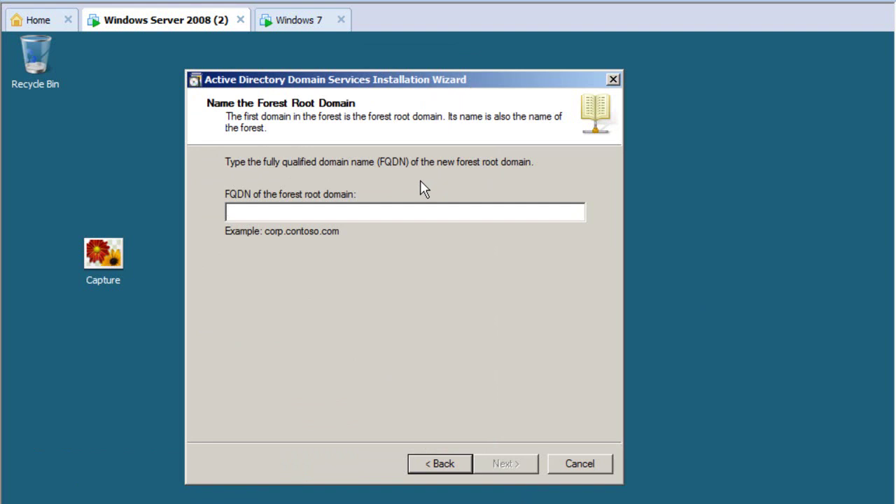
left_click(438, 463)
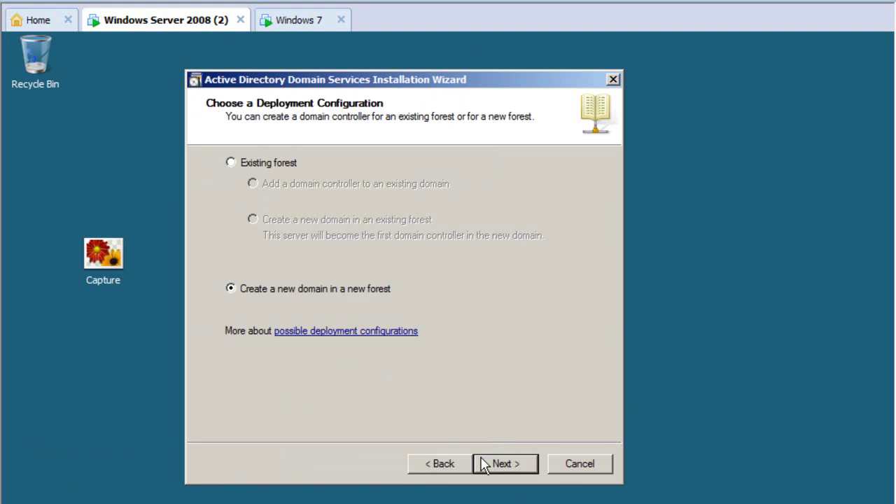
Decline the first quit prompt, then cancel the wizard and confirm Yes to close it
left_click(568, 462)
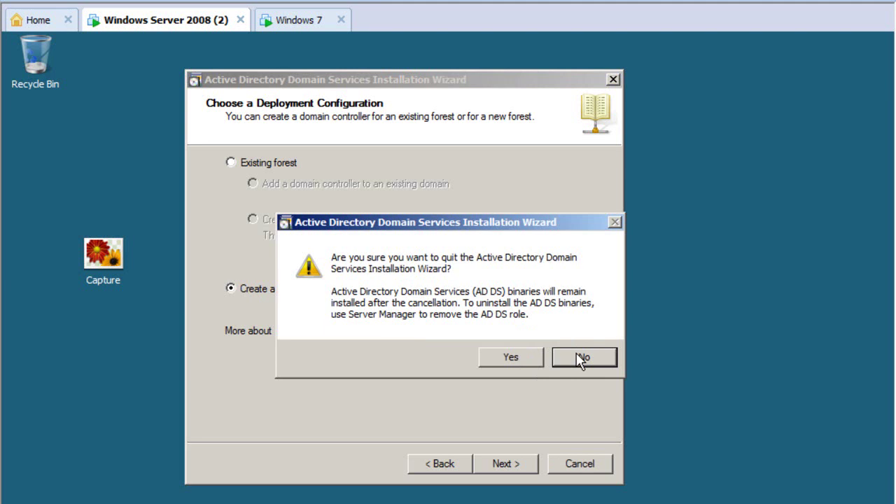
left_click(584, 357)
left_click(576, 465)
left_click(596, 367)
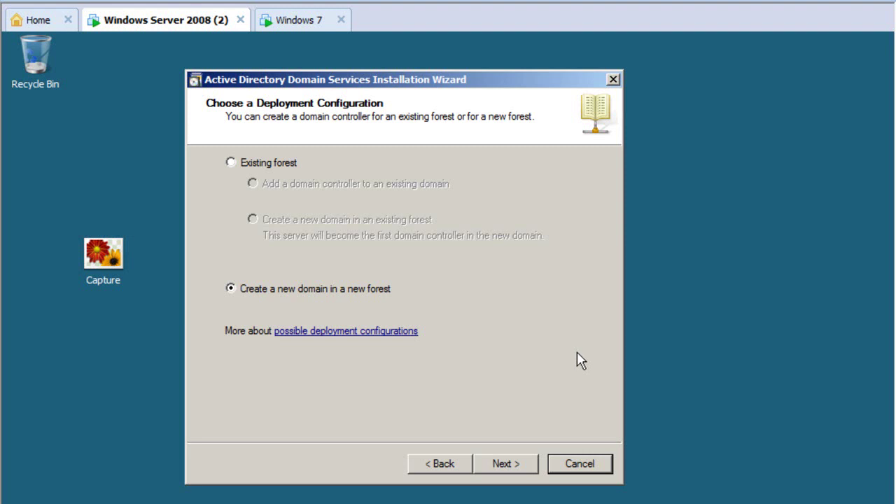
left_click(578, 464)
left_click(519, 362)
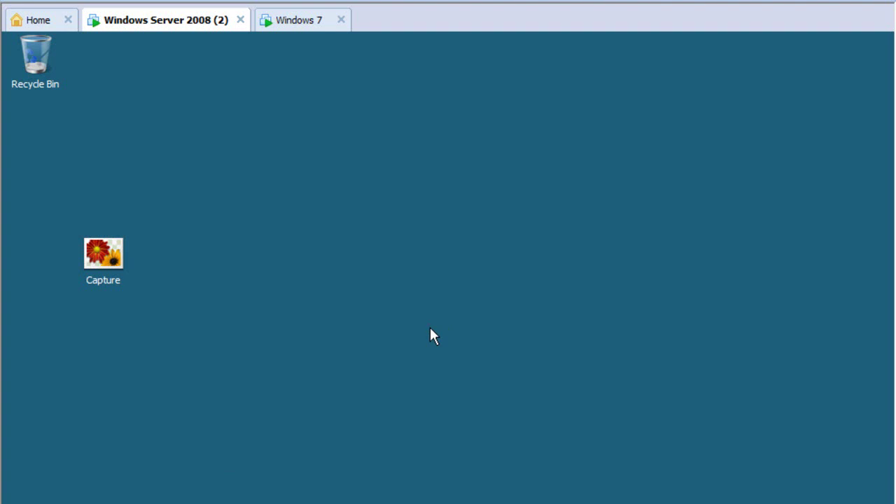
Run dcpromo from the Start menu search and approve the UAC prompt
left_click(3, 501)
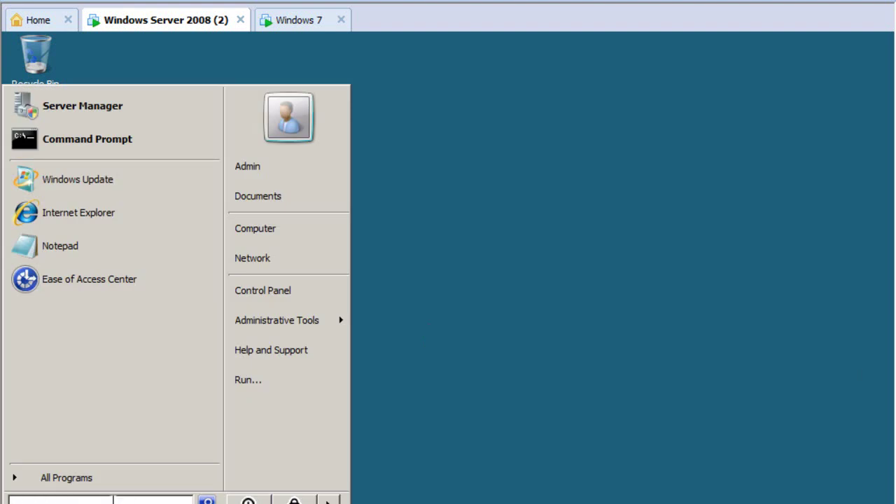
type("dcpromo")
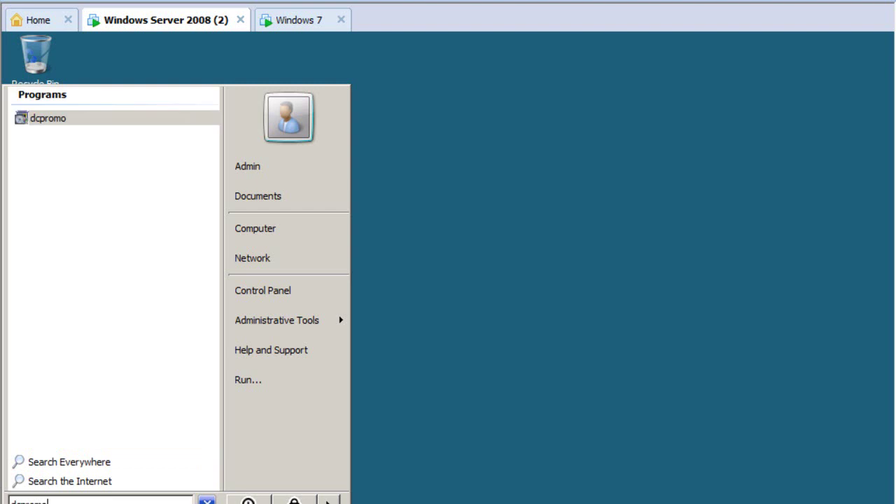
key("Return")
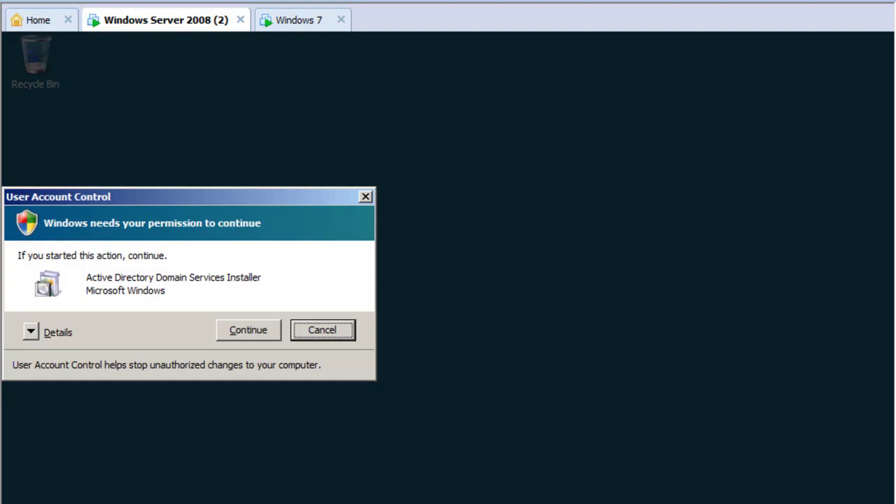
left_click(236, 330)
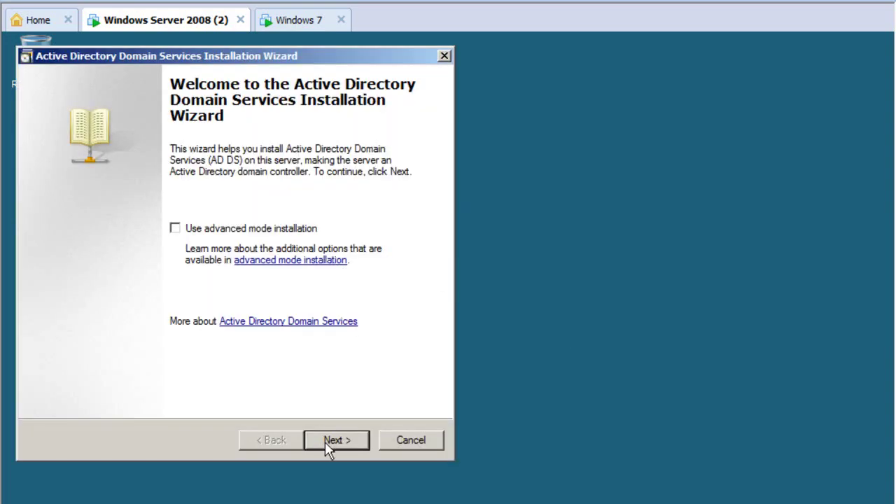
Pass the welcome and compatibility pages and choose 'Create a new domain in a new forest'
left_click(332, 442)
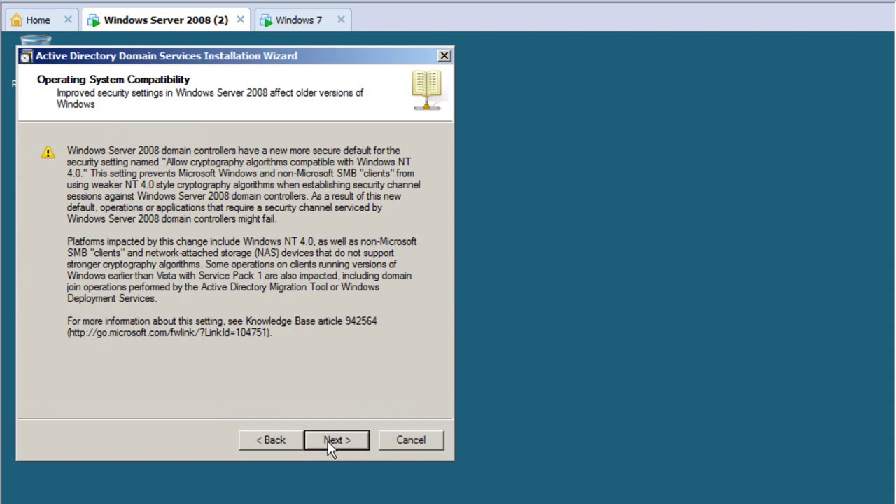
left_click(332, 445)
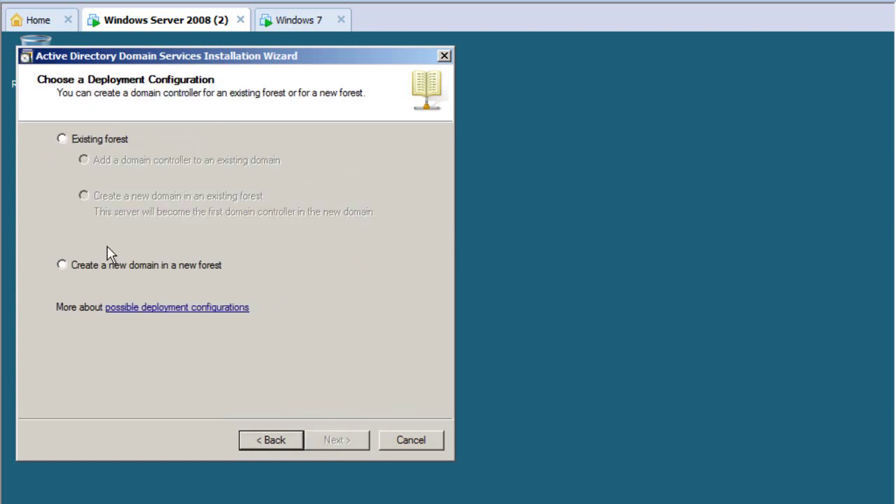
left_click(70, 270)
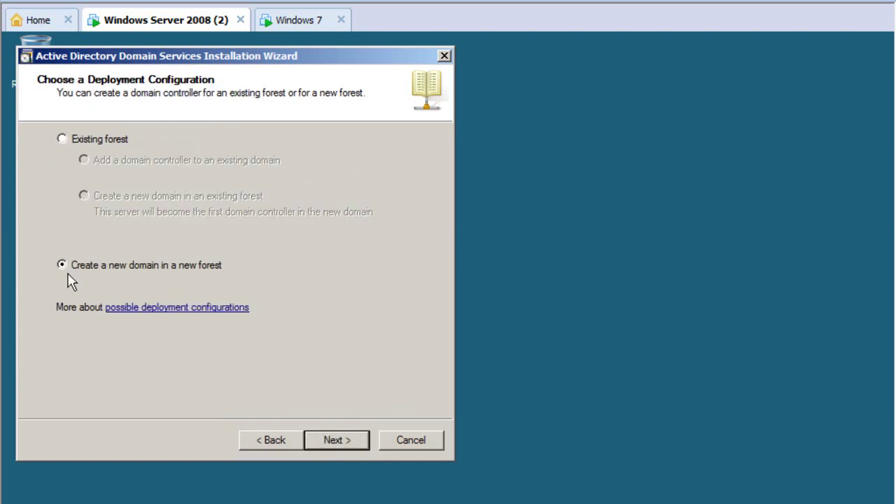
left_click(335, 439)
left_click_drag(279, 57, 500, 78)
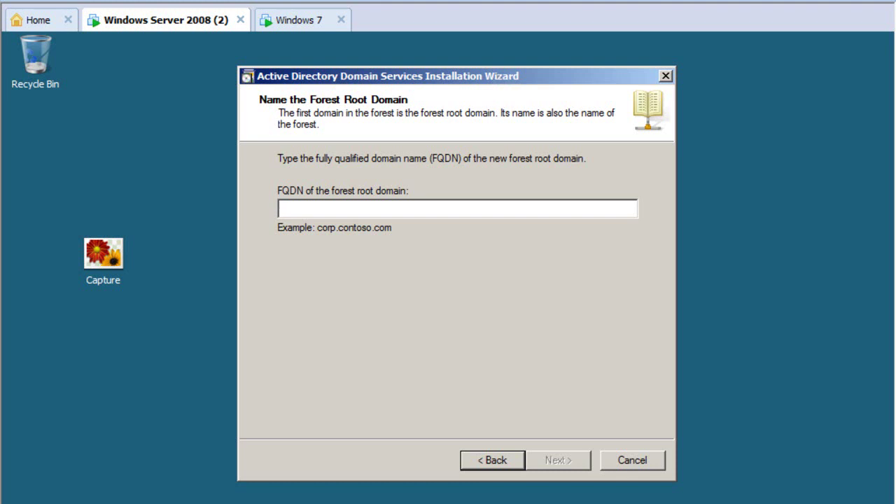
Cancel the domain services wizard with Yes, then open Control Panel from the Start menu
left_click(665, 75)
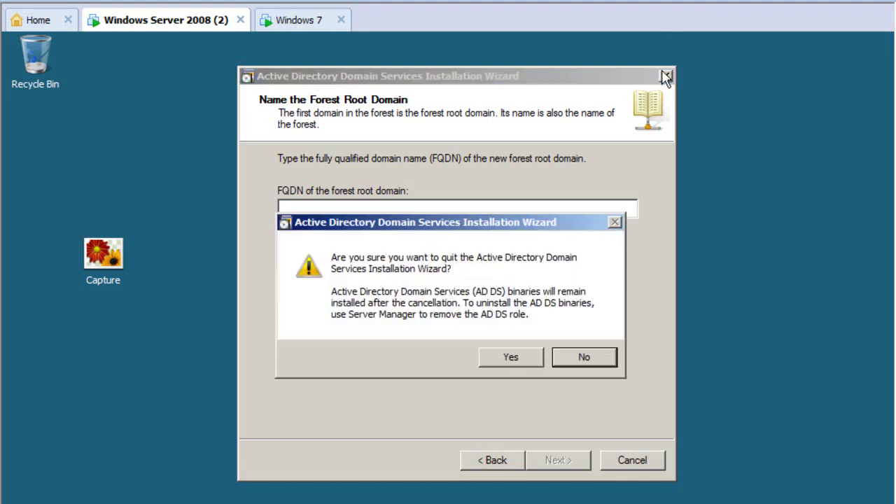
left_click(569, 357)
left_click(620, 462)
left_click(513, 359)
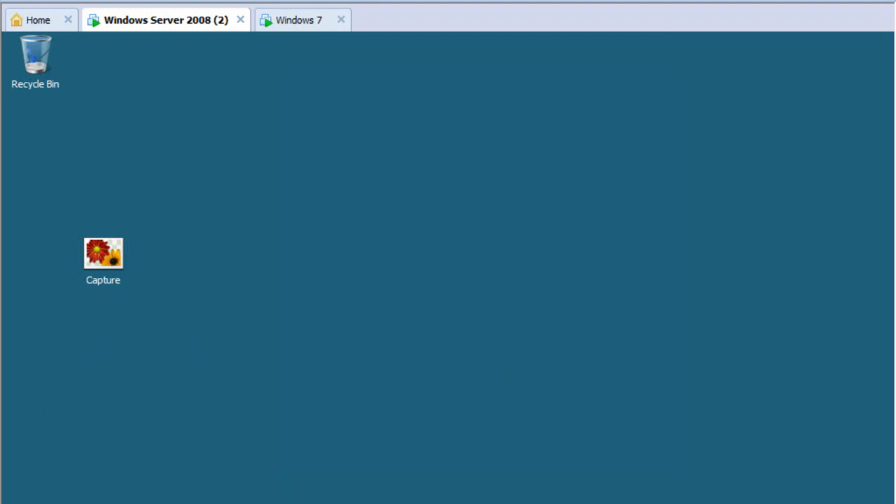
key("super")
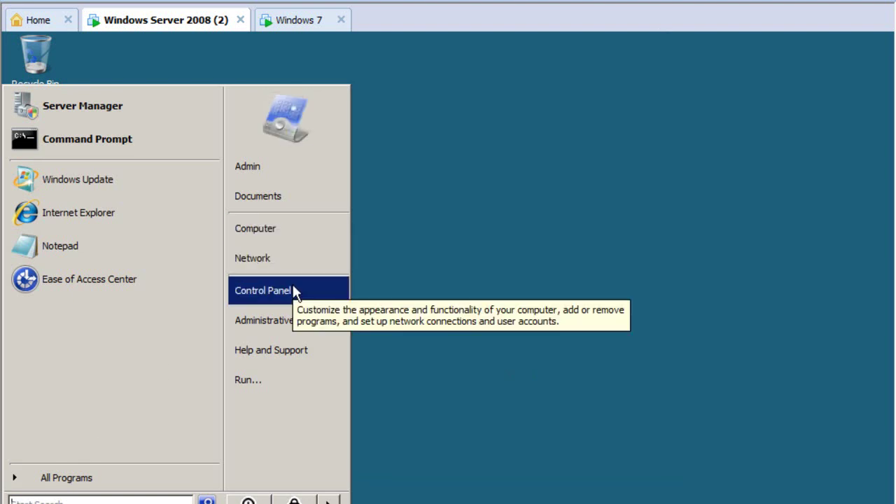
left_click(294, 287)
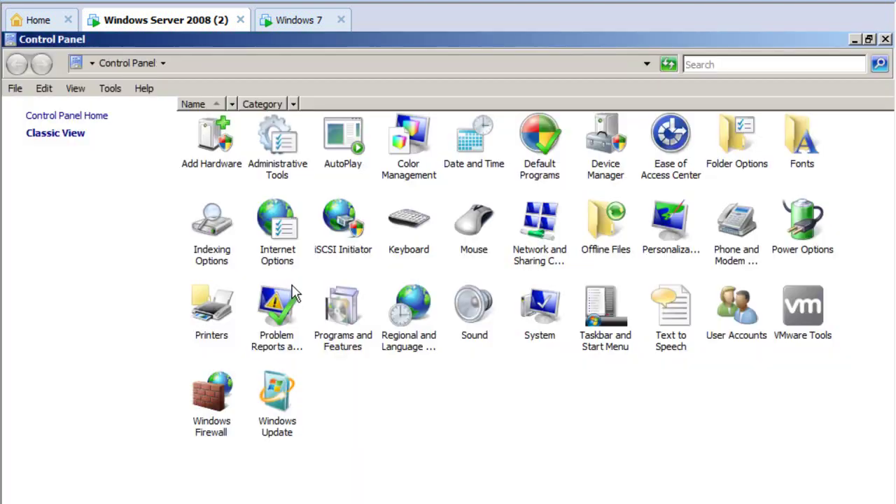
double_click(746, 319)
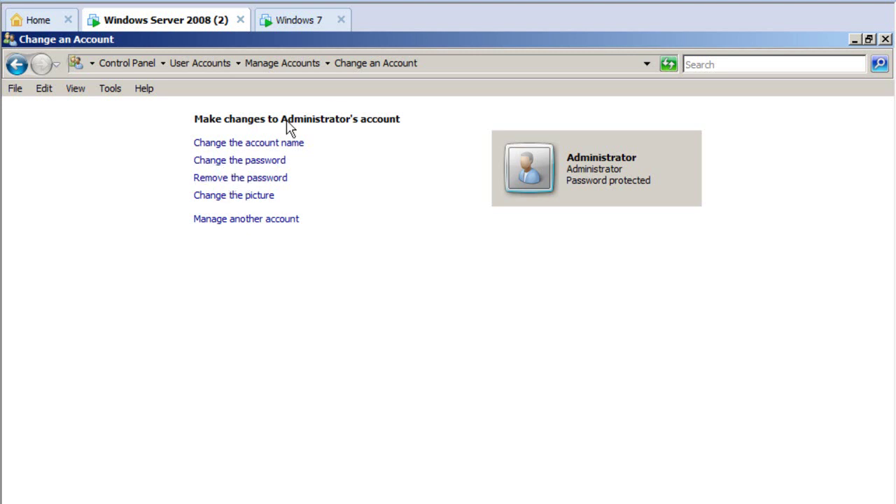
Close the account settings, run dcpromo, approve UAC and centre the wizard window
left_click(885, 39)
key("super")
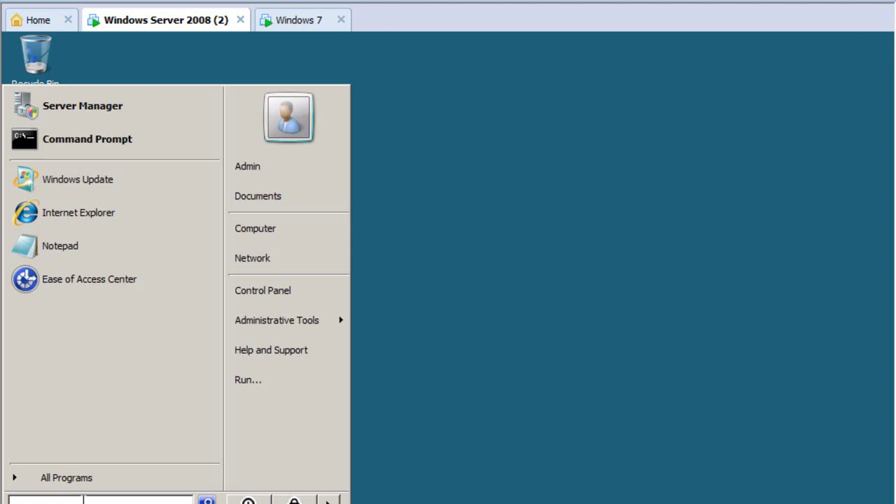
type("dcpromo")
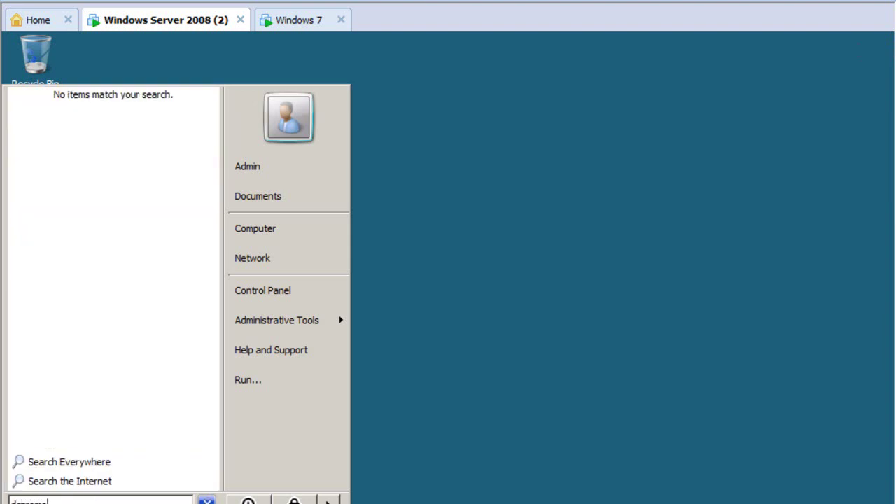
key("Return")
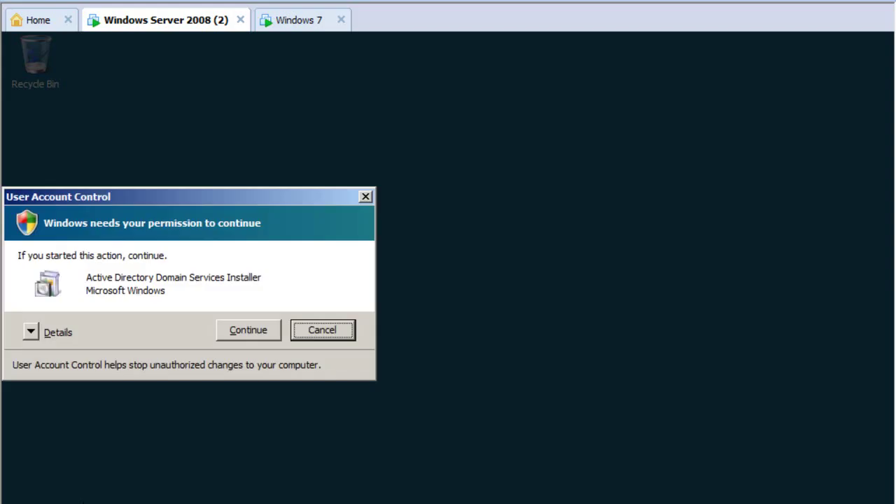
left_click(263, 337)
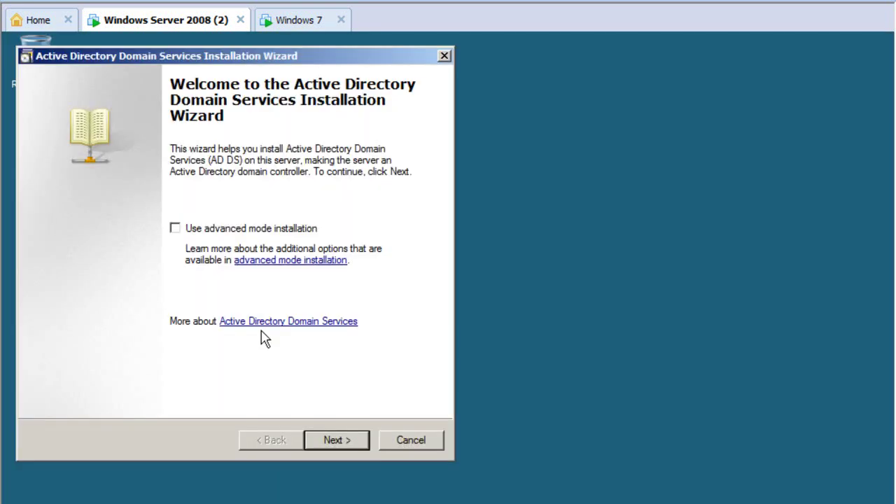
left_click_drag(224, 60, 362, 57)
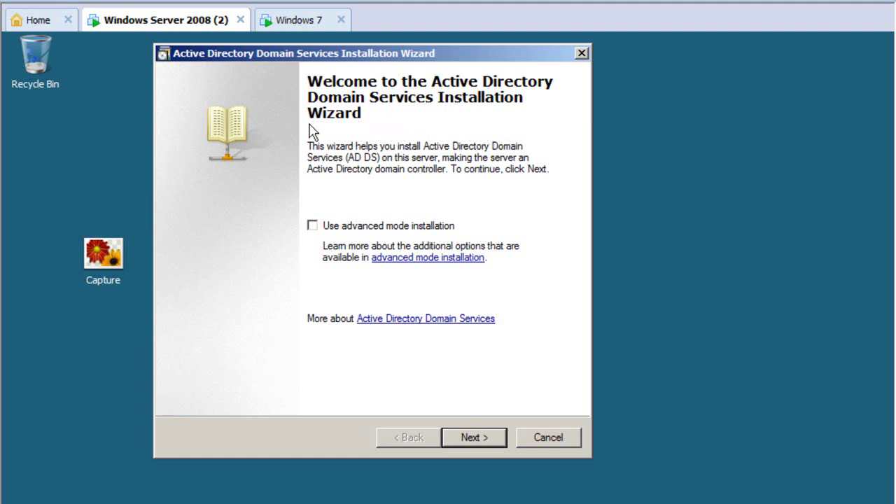
Pass the welcome and compatibility pages and choose 'Create a new domain in a new forest'
left_click(472, 436)
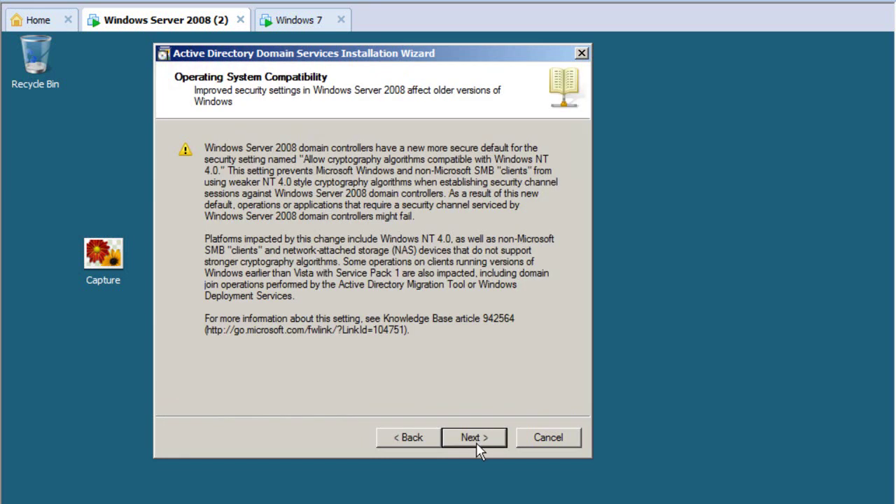
left_click(475, 443)
left_click(200, 264)
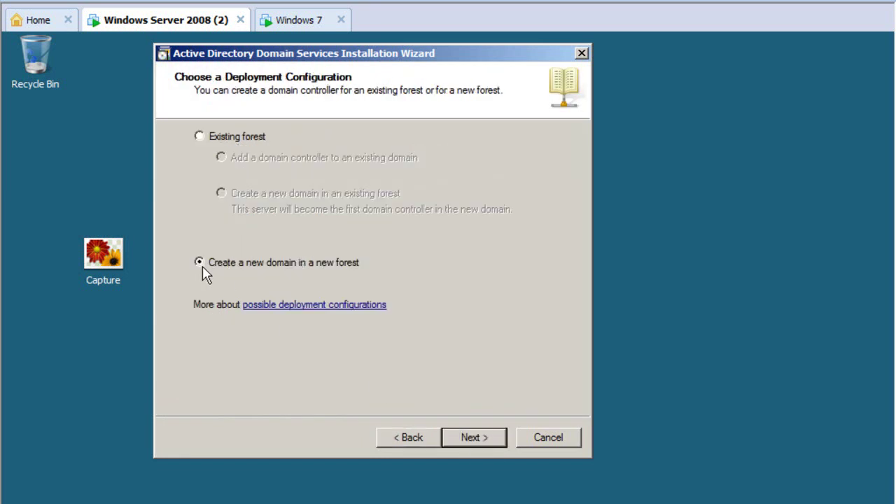
left_click(485, 438)
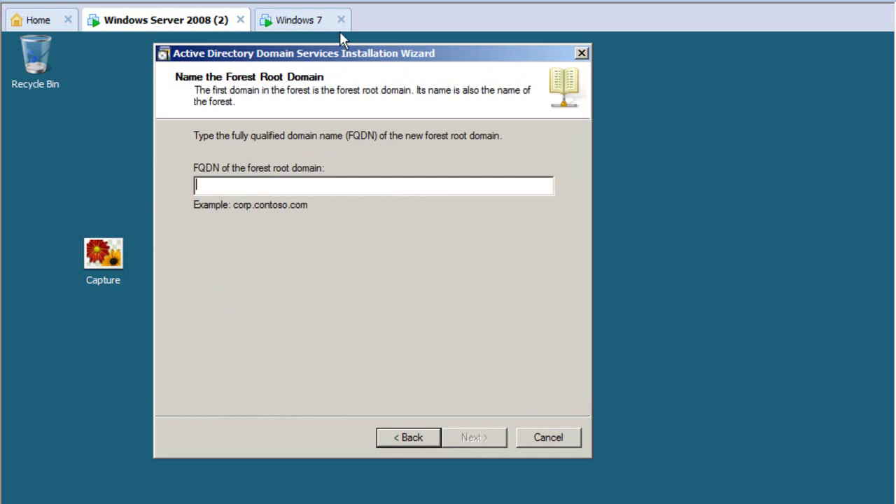
left_click_drag(328, 54, 396, 77)
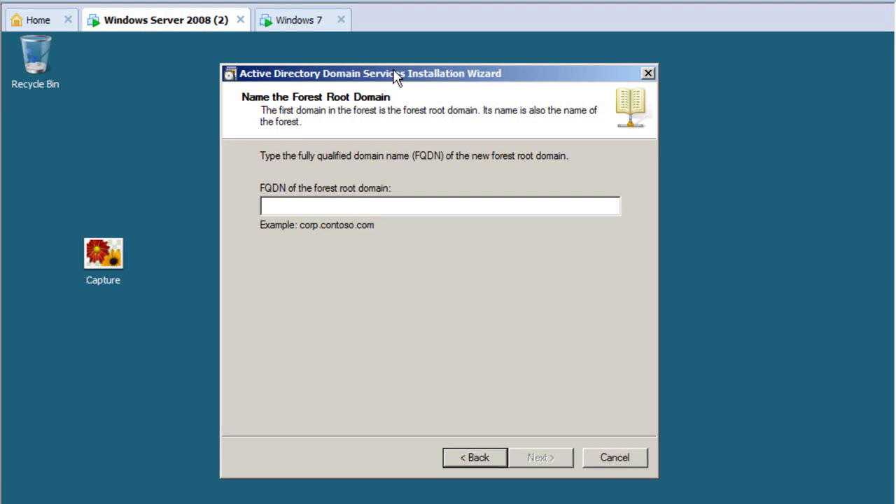
Enter dovercorp.com as the forest root domain FQDN, correcting a typo
type("docv")
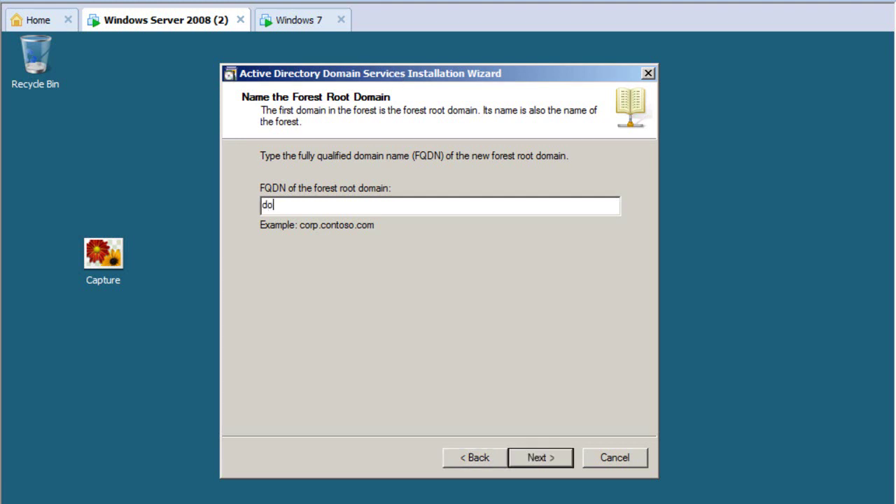
key("BackSpace")
key("BackSpace")
type("vercorp.com")
Let the wizard verify dovercorp.com, then choose Windows Server 2008 as the forest functional level
left_click(537, 459)
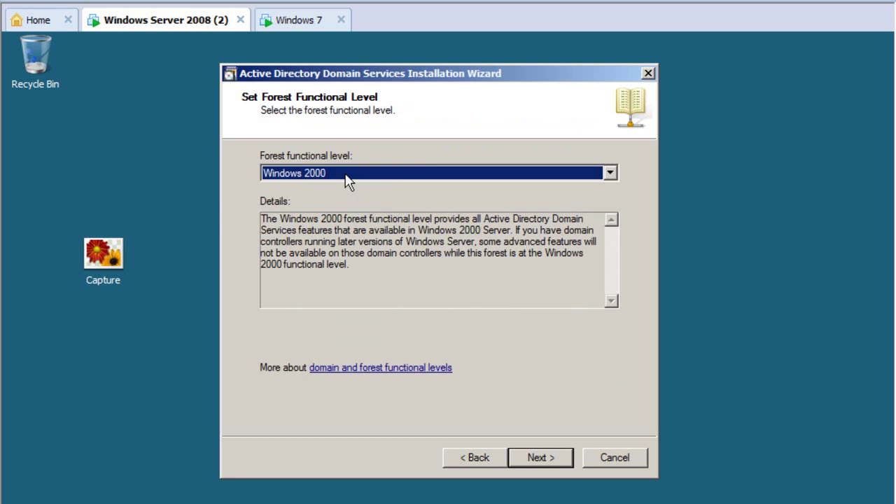
left_click(610, 175)
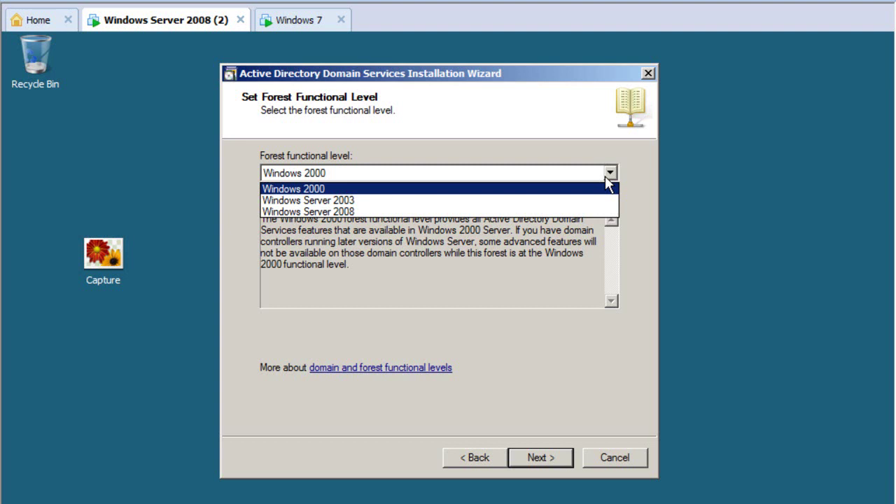
left_click(353, 219)
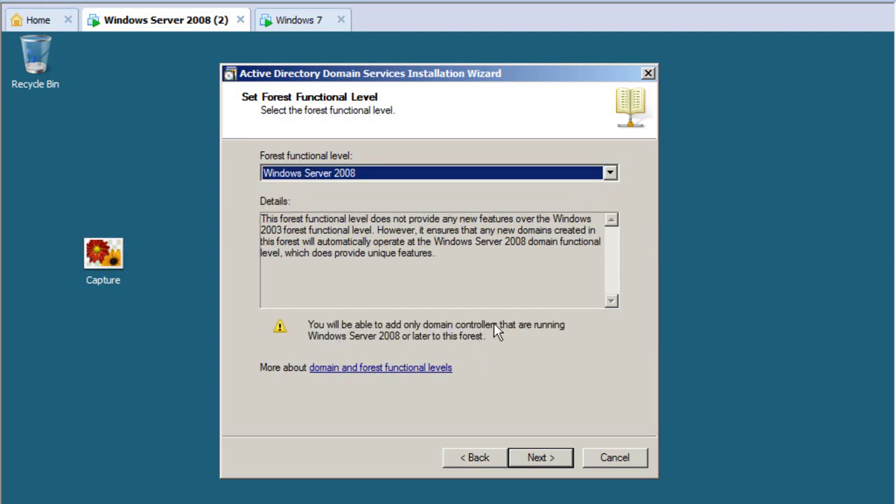
Accept the functional level and advance to Additional Domain Controller Options, keeping DNS server checked
left_click(541, 458)
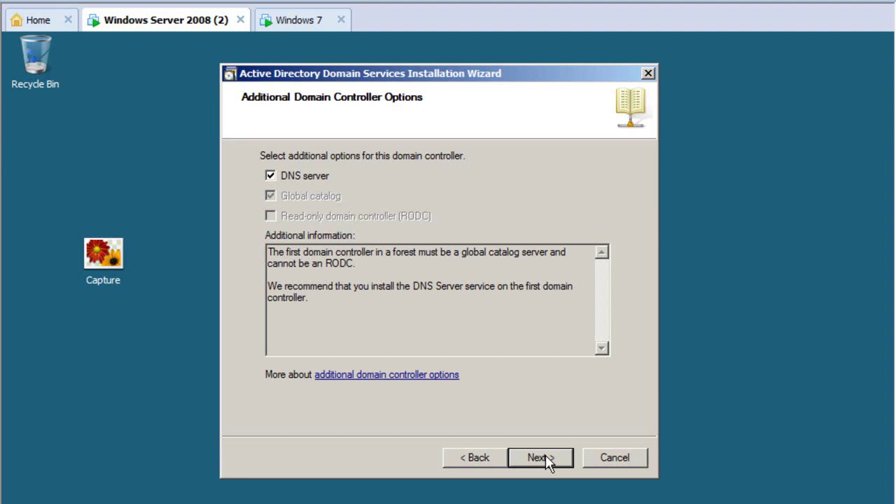
Continue past the domain controller options, keeping the dynamically assigned IP and accepting the DNS delegation warning
left_click(553, 458)
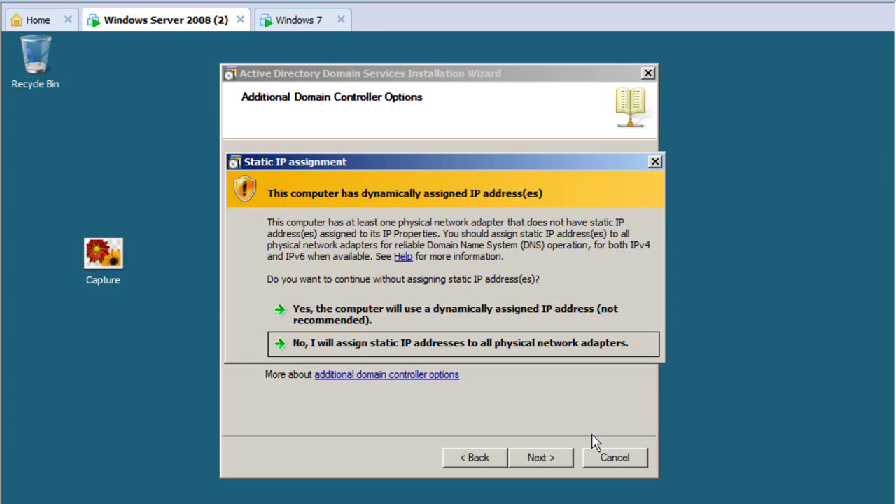
left_click(418, 320)
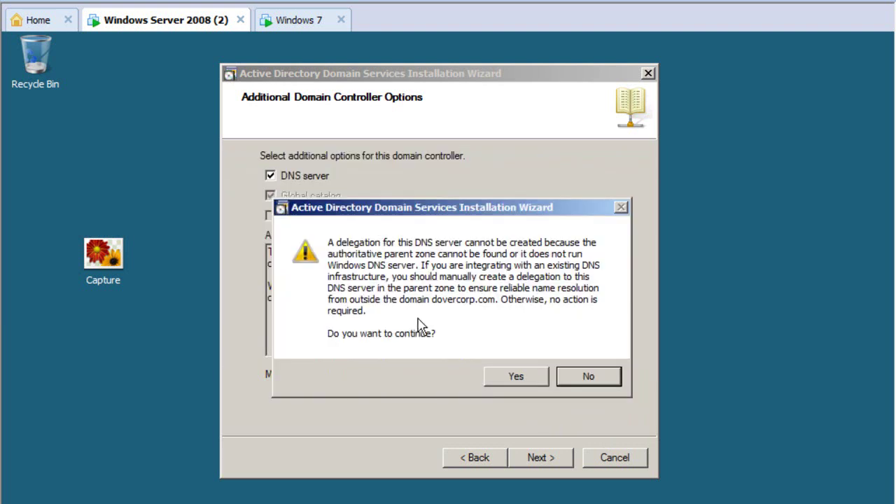
left_click(560, 378)
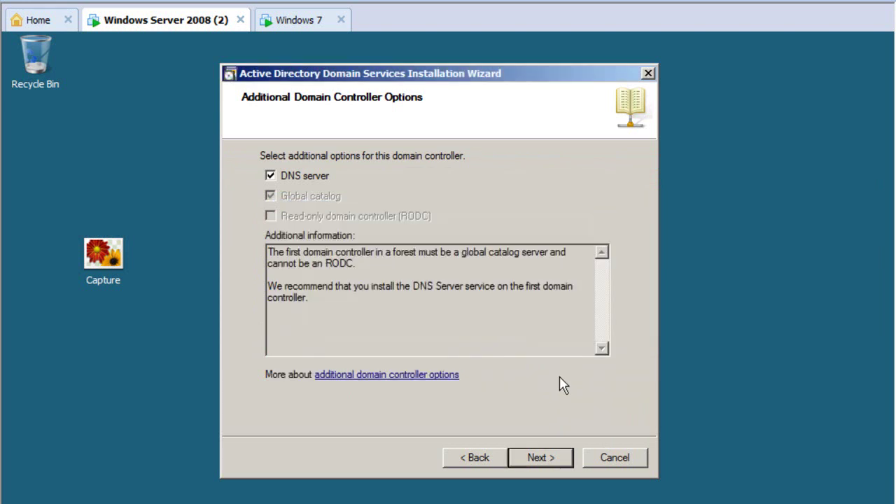
left_click(549, 458)
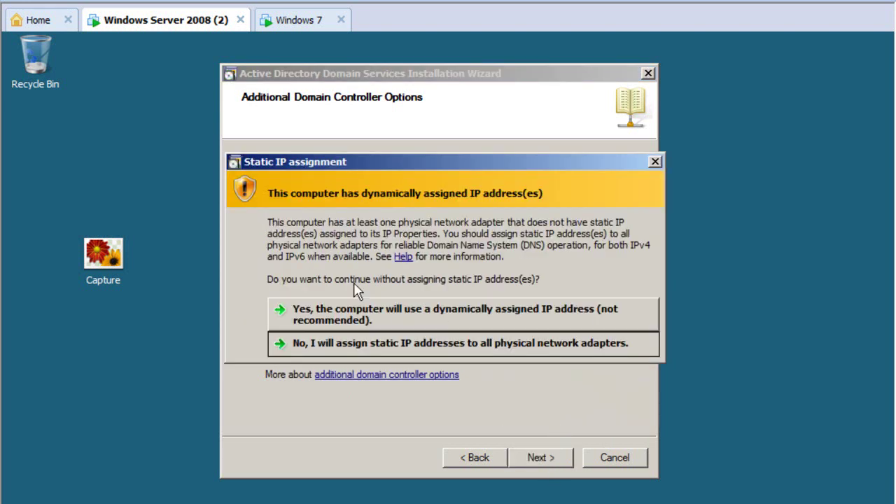
left_click(339, 315)
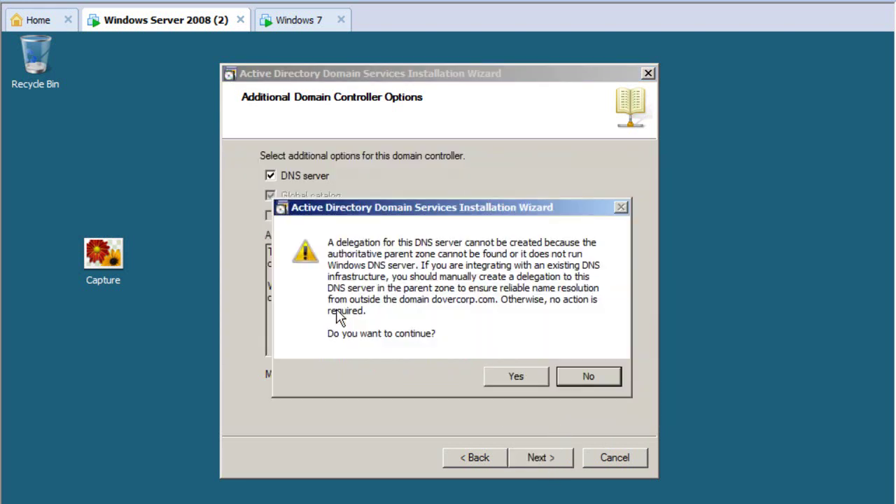
left_click(515, 377)
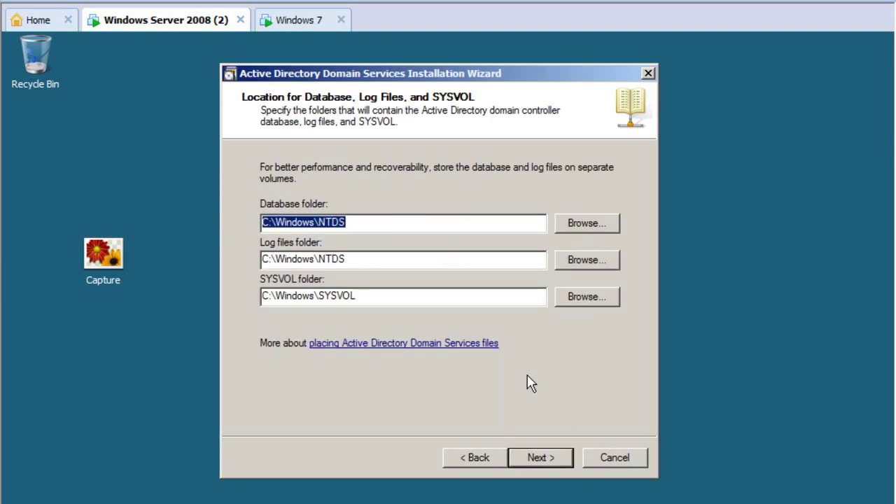
left_click(481, 462)
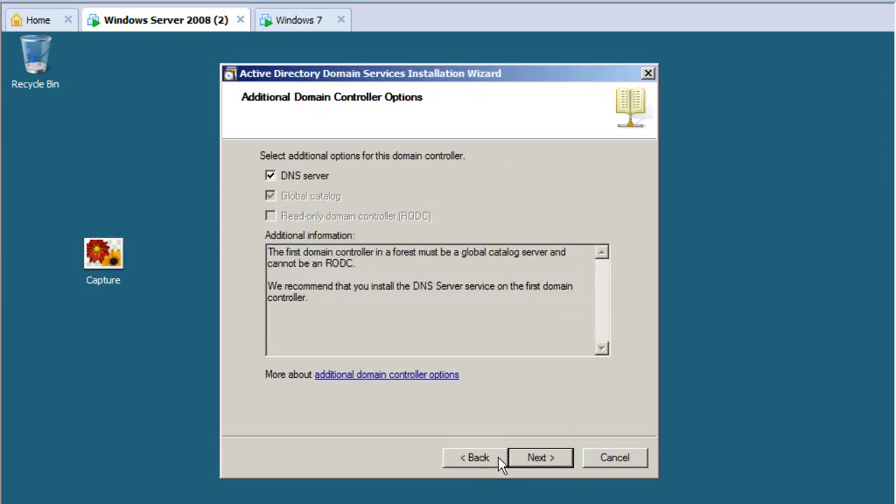
left_click(536, 465)
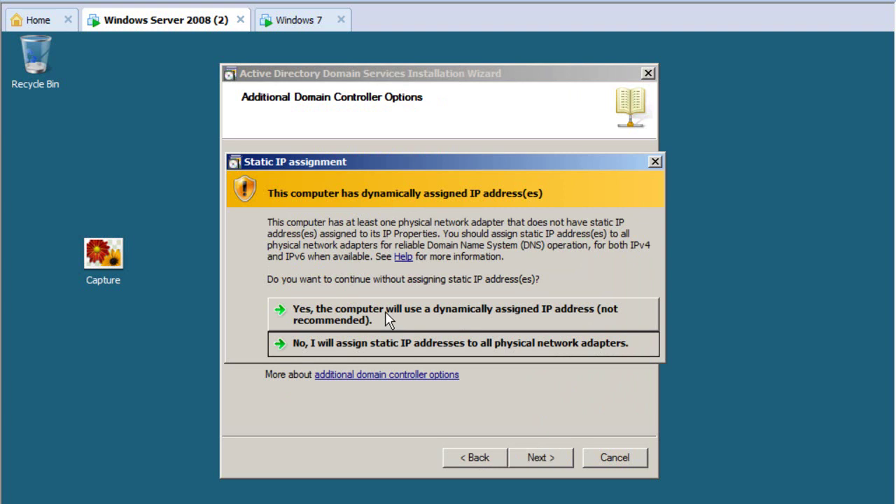
left_click(389, 315)
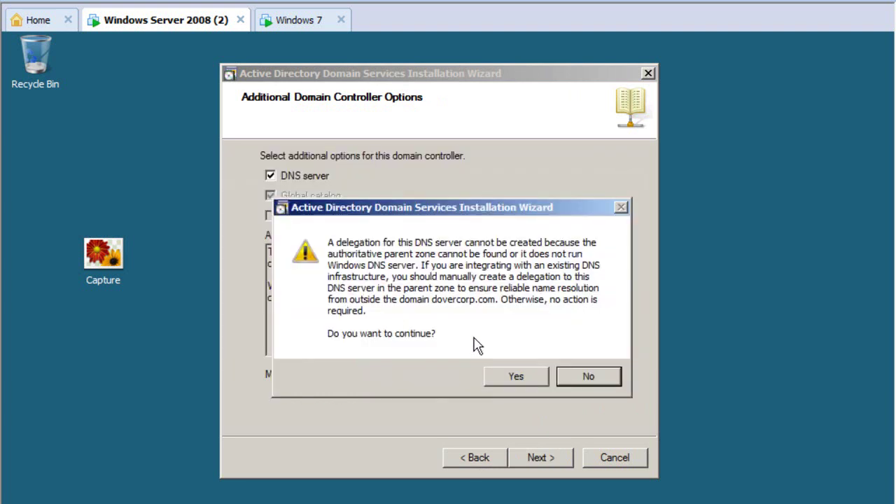
left_click(534, 375)
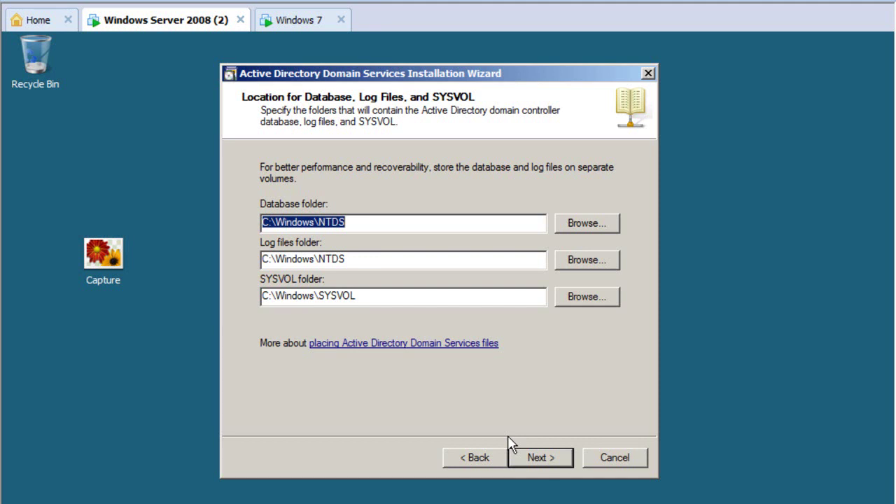
Keep the default database, log and SYSVOL folders, then enter and confirm the restore mode password
left_click(533, 459)
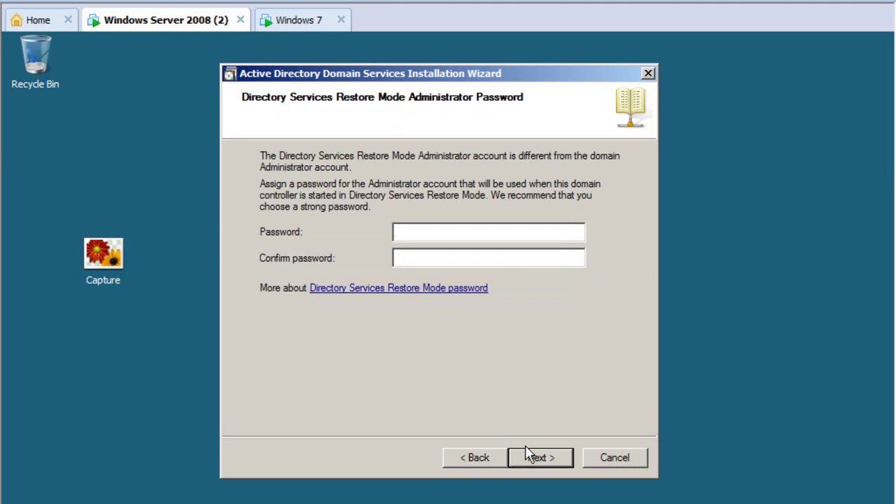
type("••••••••••")
key("Tab")
type("•••••")
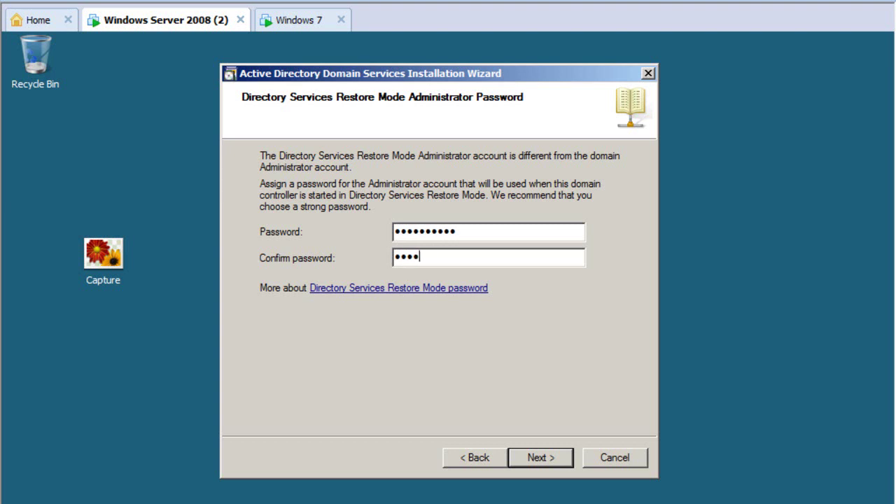
type("•••••")
Review the summary and start installing Active Directory Domain Services for dovercorp.com
left_click(552, 453)
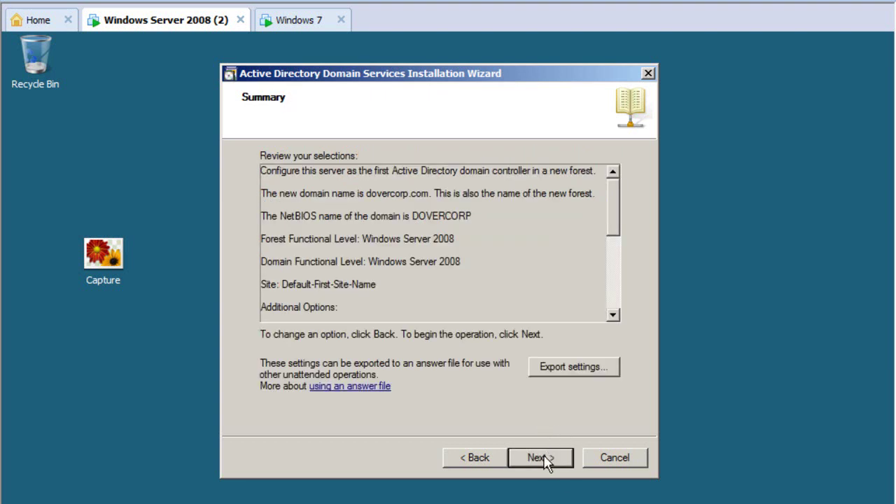
left_click(546, 460)
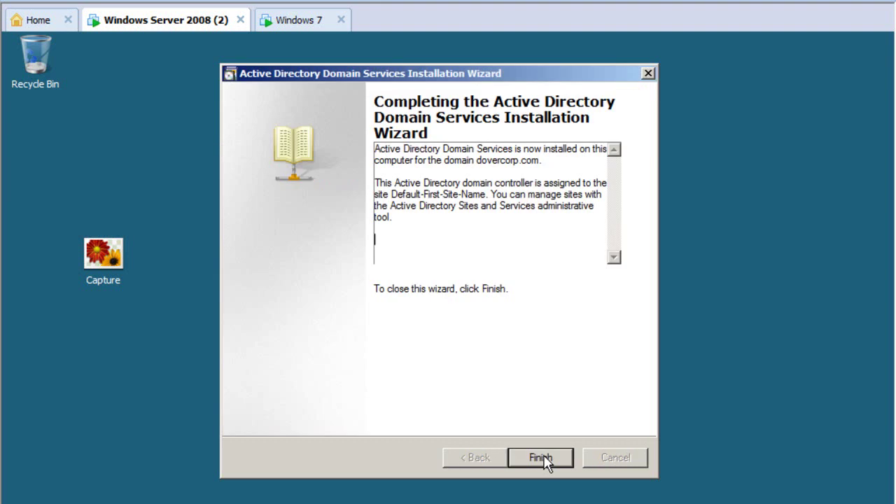
Finish the wizard with Do not Restart Now, then show Start > Administrative Tools' Active Directory consoles
left_click(542, 458)
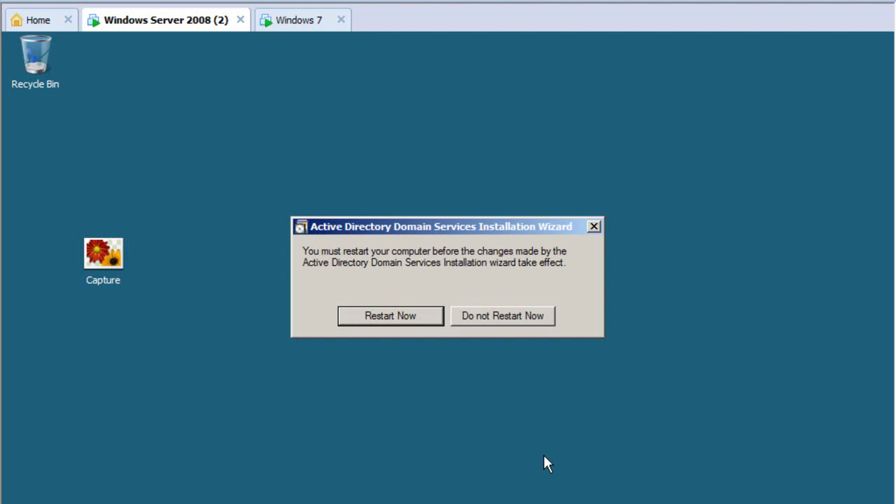
left_click(518, 316)
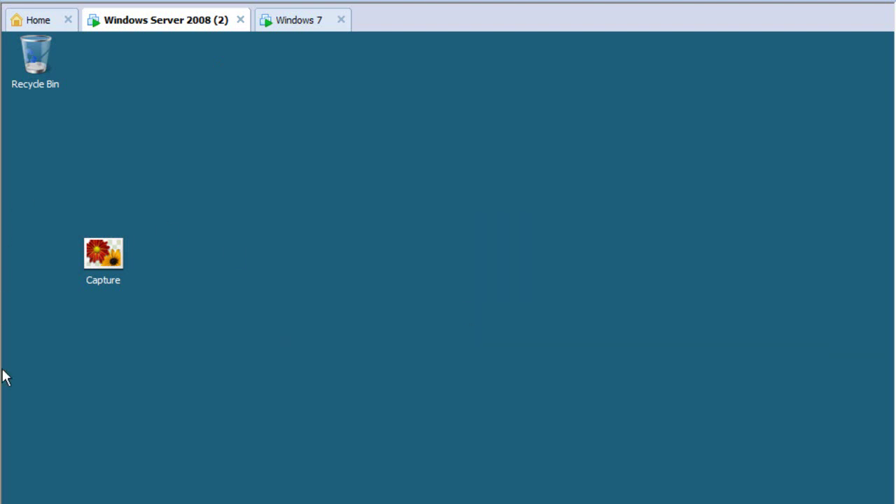
key("super")
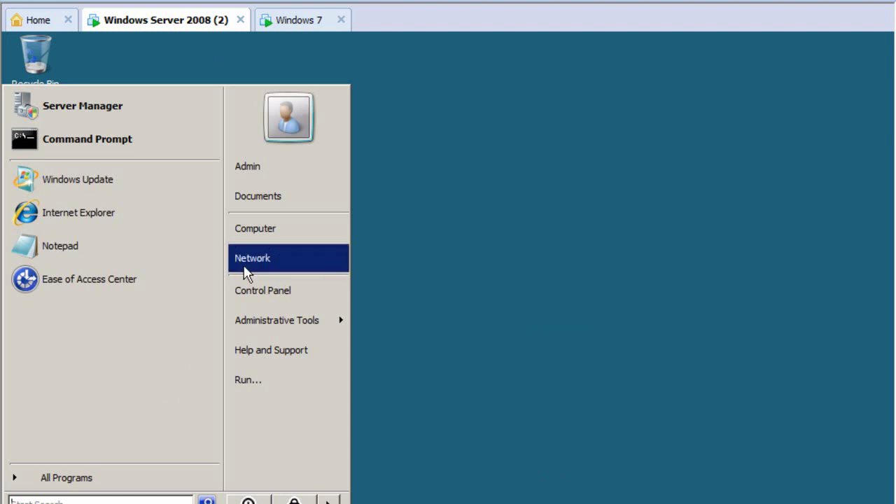
mouse_move(283, 316)
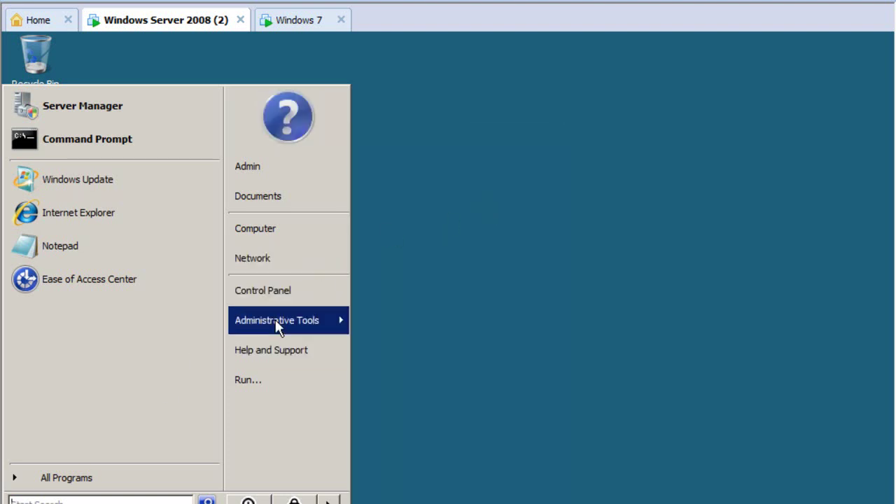
mouse_move(339, 313)
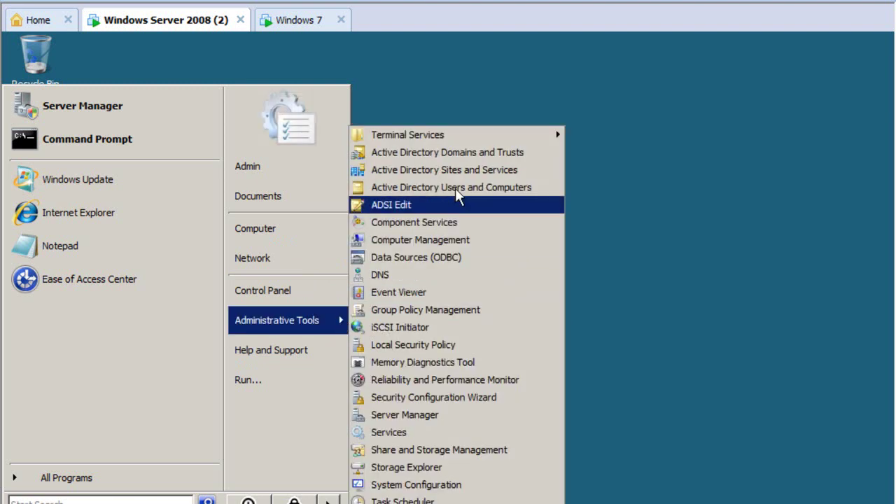